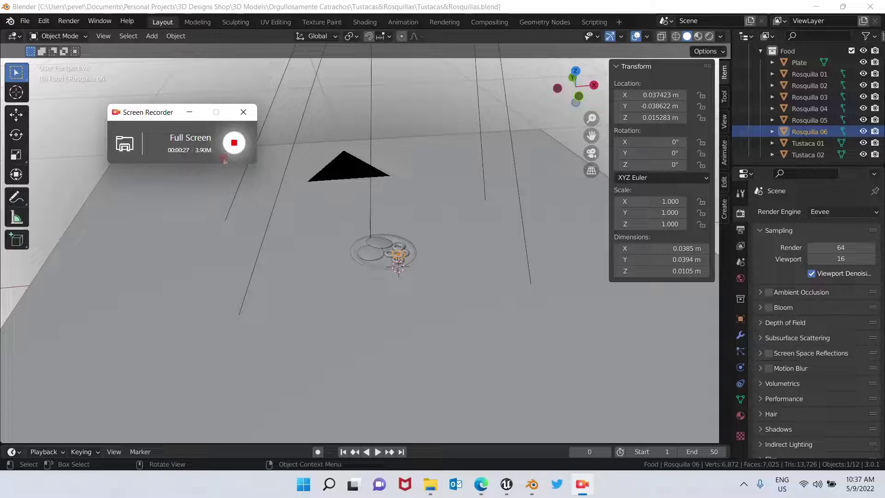
- Select Plate through Tustaca 02 in the Outliner and start a Wavefront (.obj) export
left_click(796, 63)
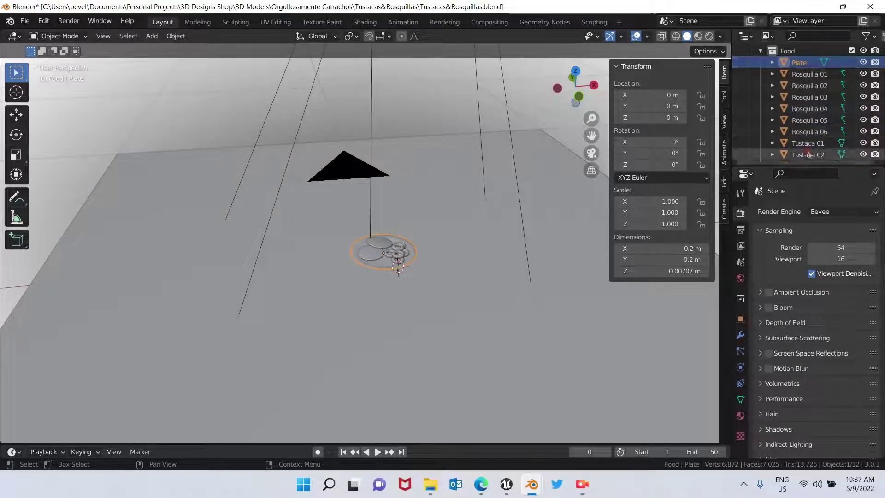
left_click(806, 155)
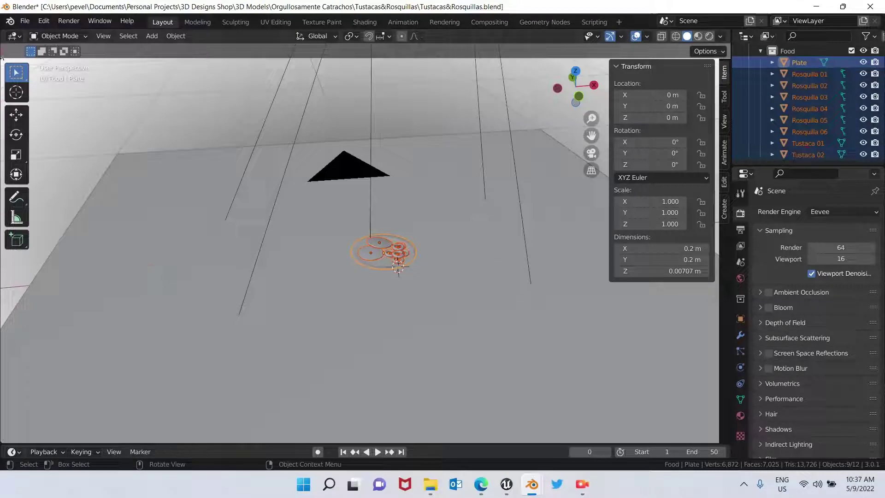
left_click(25, 21)
mouse_move(44, 187)
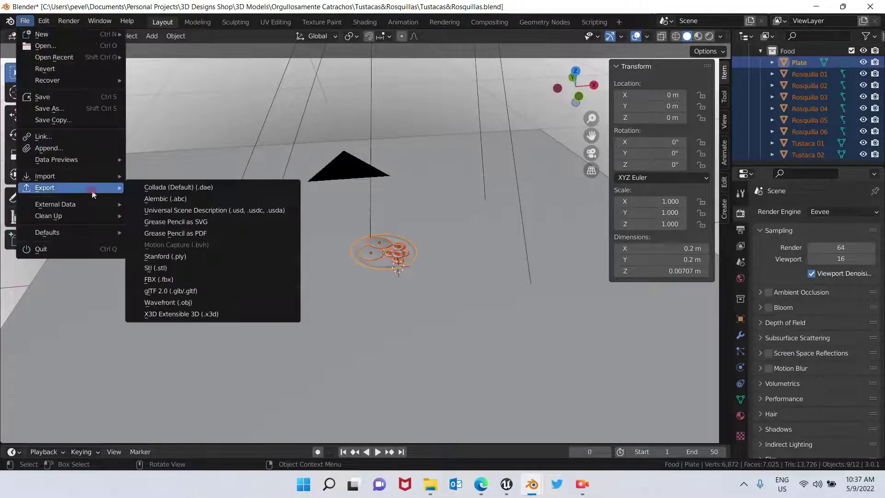
left_click(164, 302)
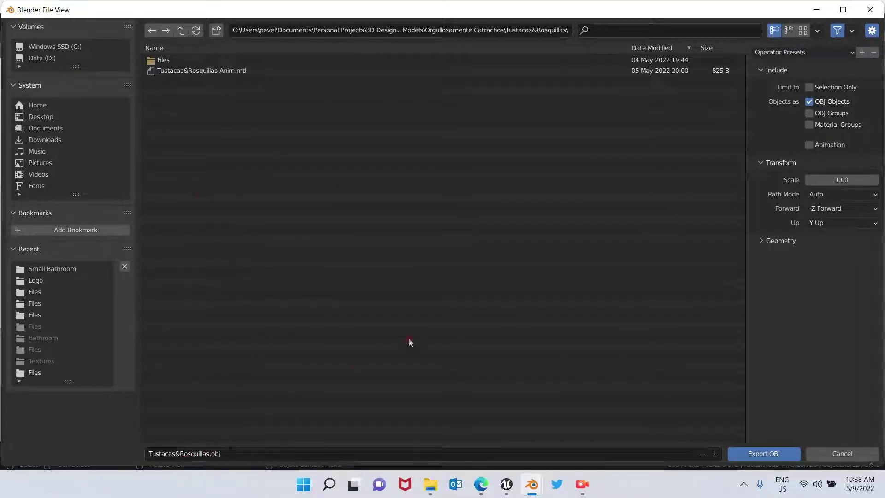
- Export Selection Only at scale 100, Z up, with Smooth Groups and Triangulate Faces
left_click(808, 87)
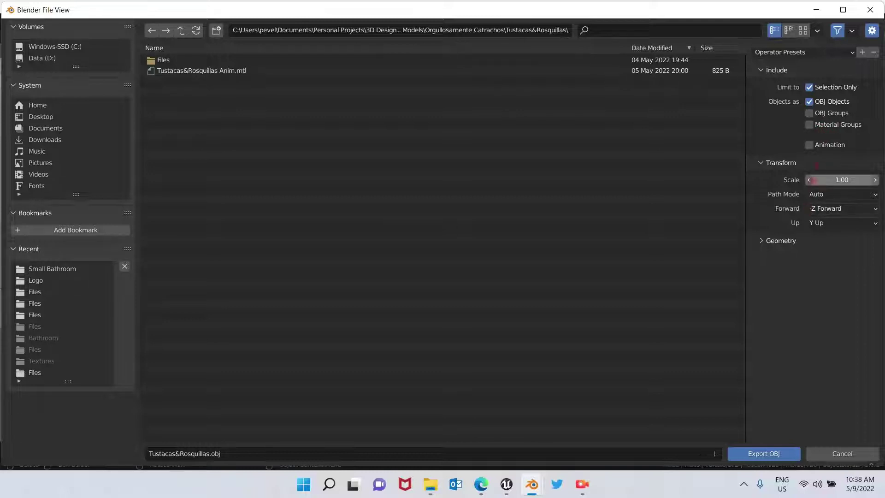
left_click(813, 180)
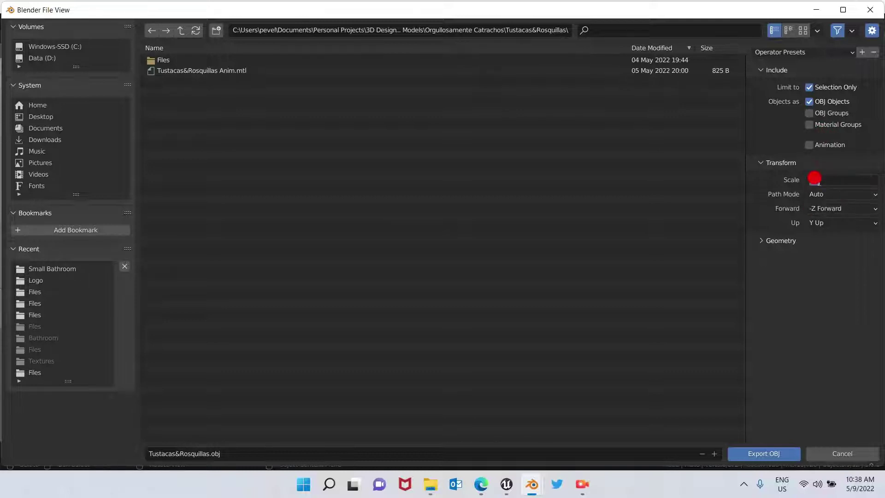
type("100")
left_click(779, 239)
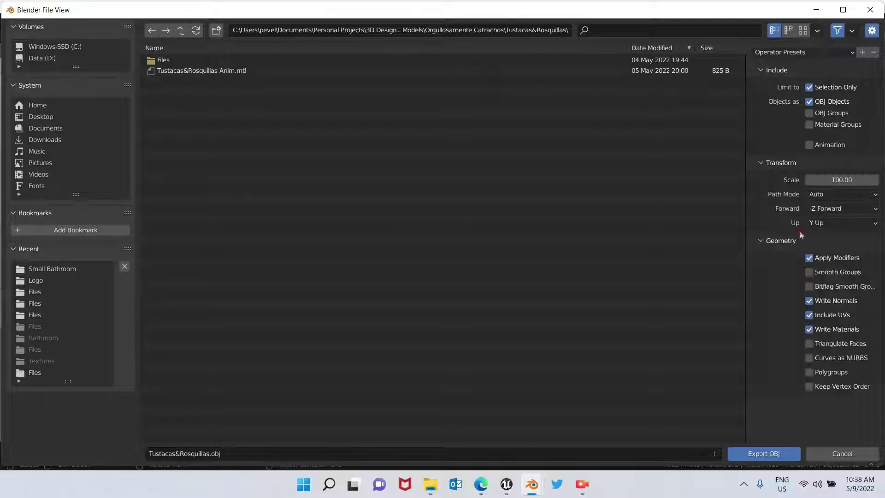
left_click(823, 225)
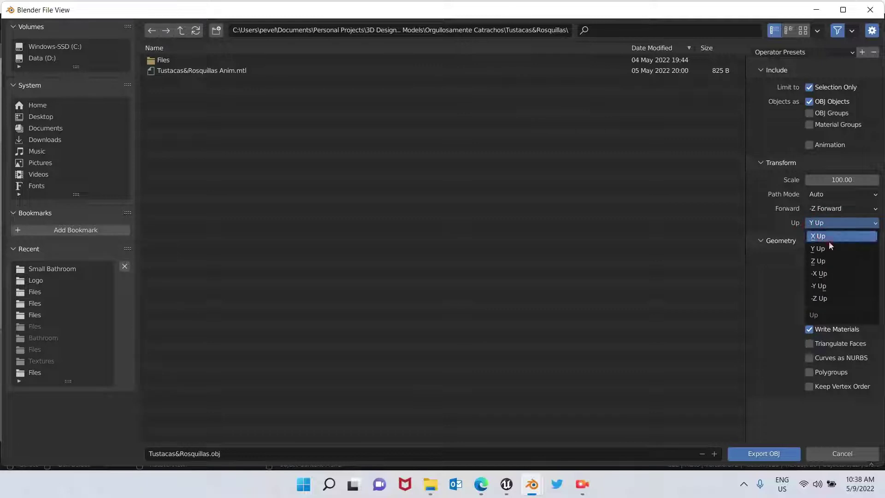
left_click(826, 268)
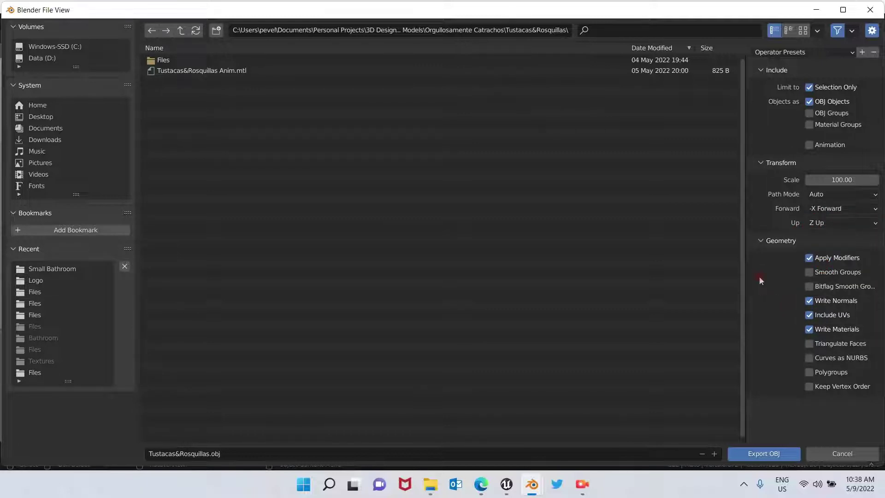
left_click(809, 272)
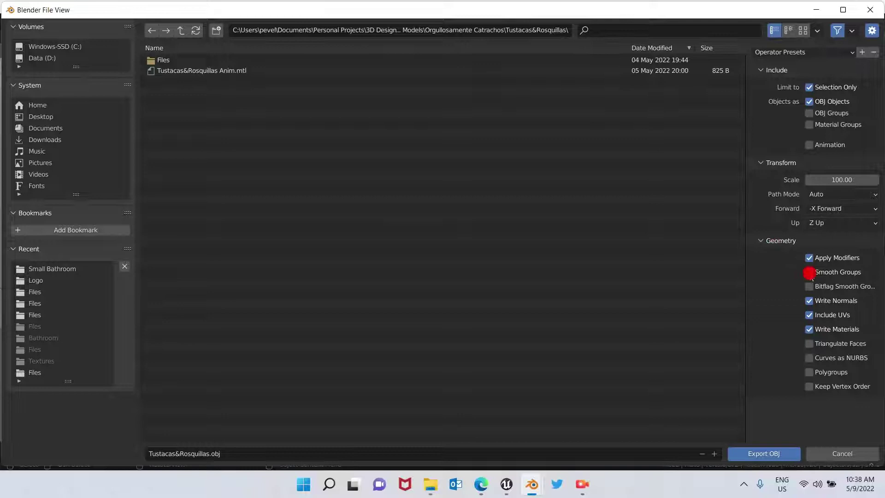
left_click(809, 345)
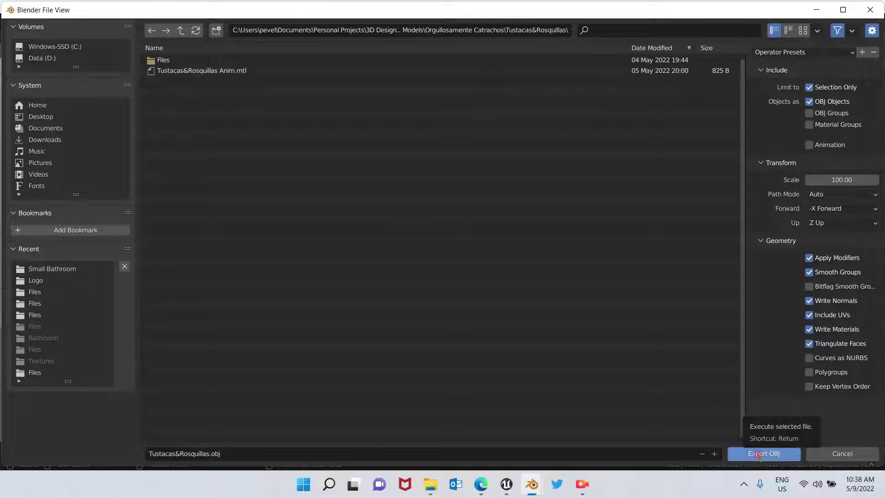
left_click(759, 454)
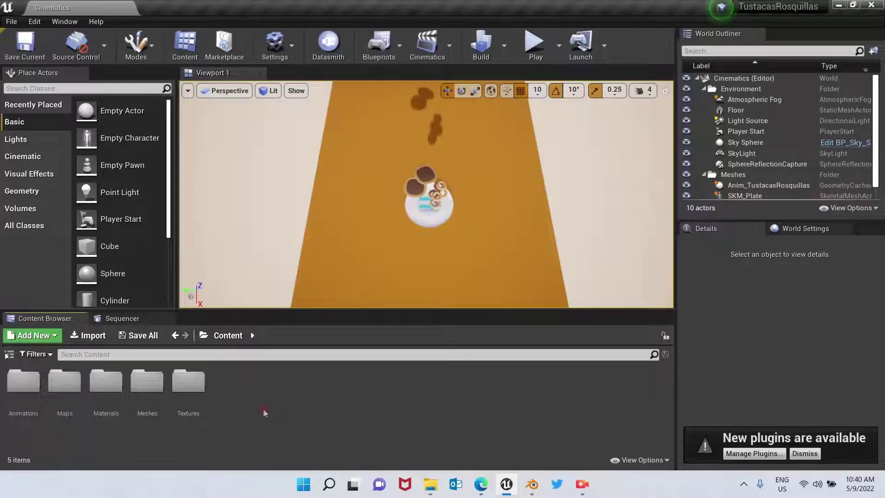
- Import Tustacas&Rosquillas from the Tutorial folder through the Content Browser with Import All
left_click(89, 335)
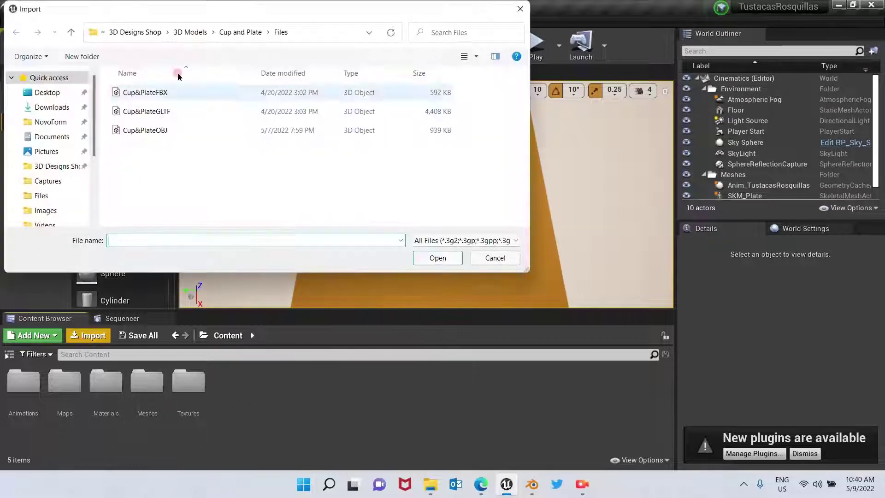
left_click(302, 32)
key("ctrl+v")
key("Return")
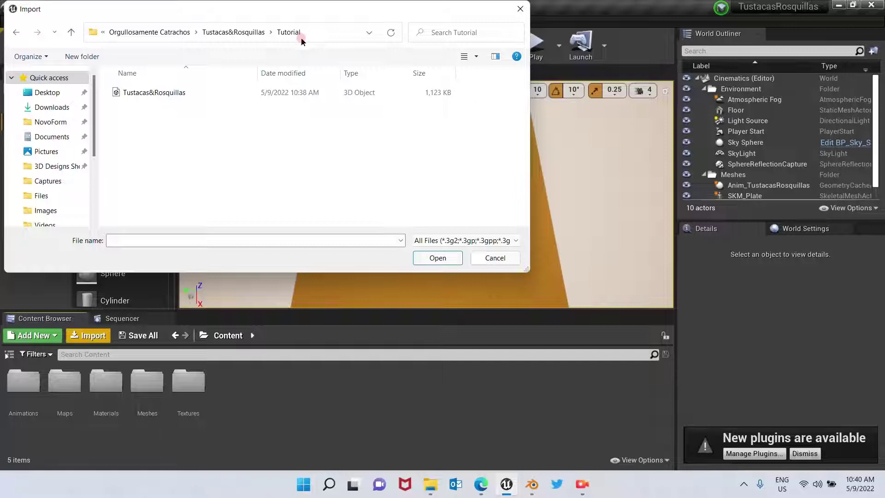
left_click(153, 94)
left_click(445, 265)
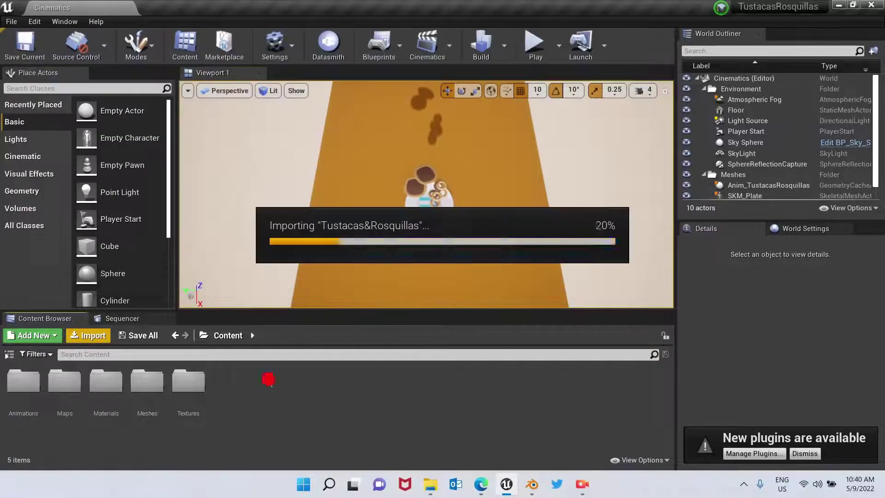
left_click_drag(438, 31, 322, 23)
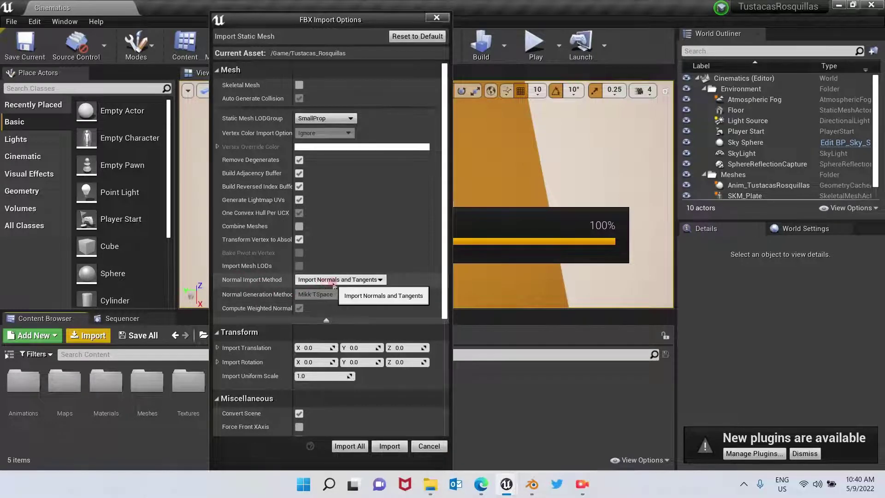
left_click(347, 446)
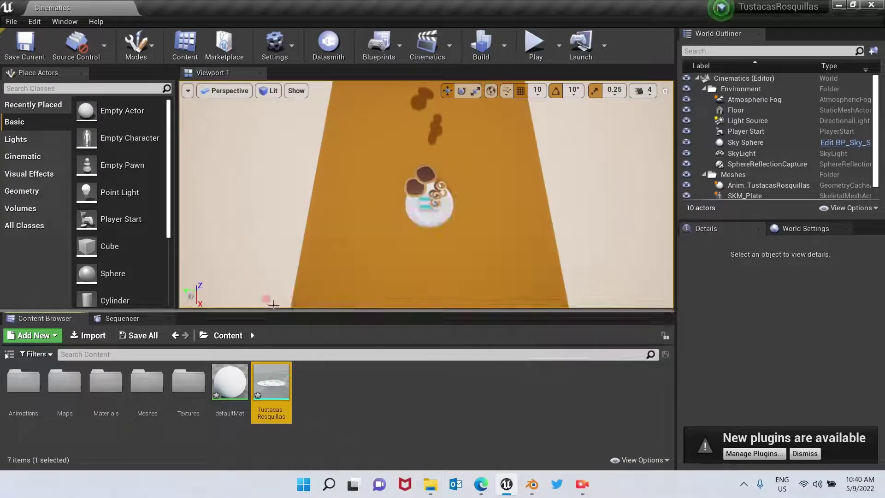
- Place Tustacas_Rosquillas into the level, focus the view on it, and return to Blender
mouse_move(281, 382)
left_mouse_down()
mouse_move(348, 283)
mouse_move(422, 259)
left_mouse_up()
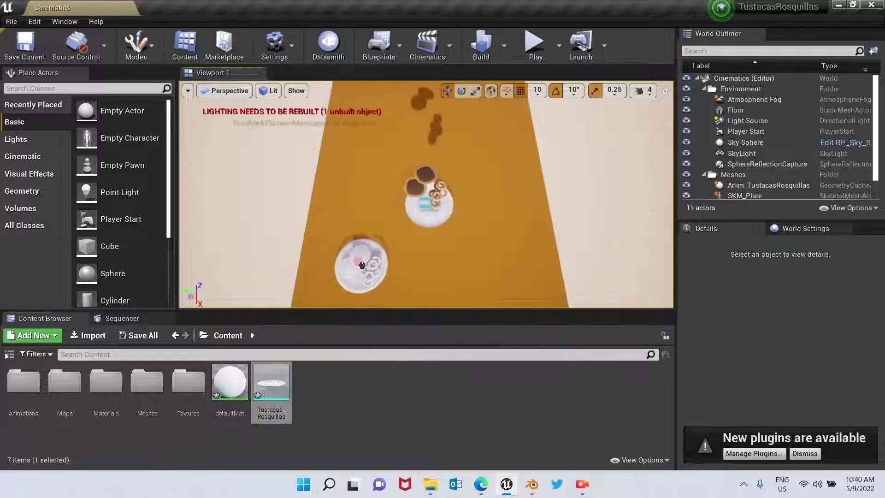
right_click_drag(422, 258, 382, 272)
key("f")
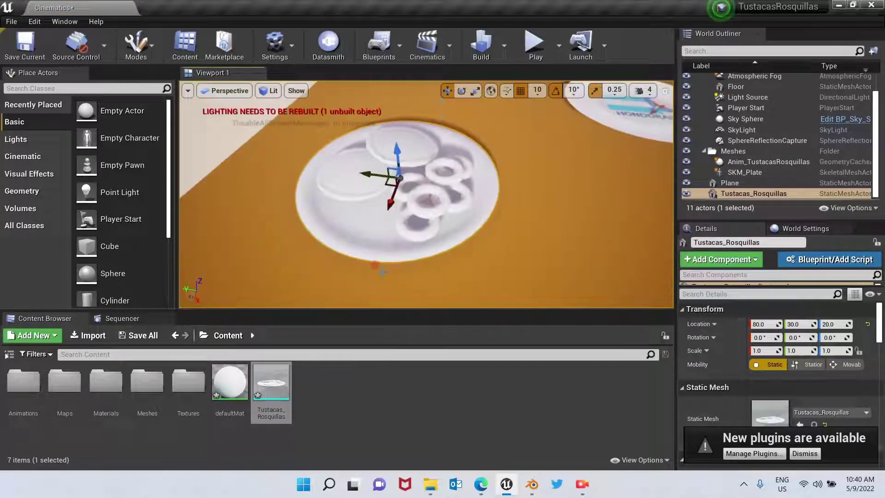
scroll(383, 272, "down", 5)
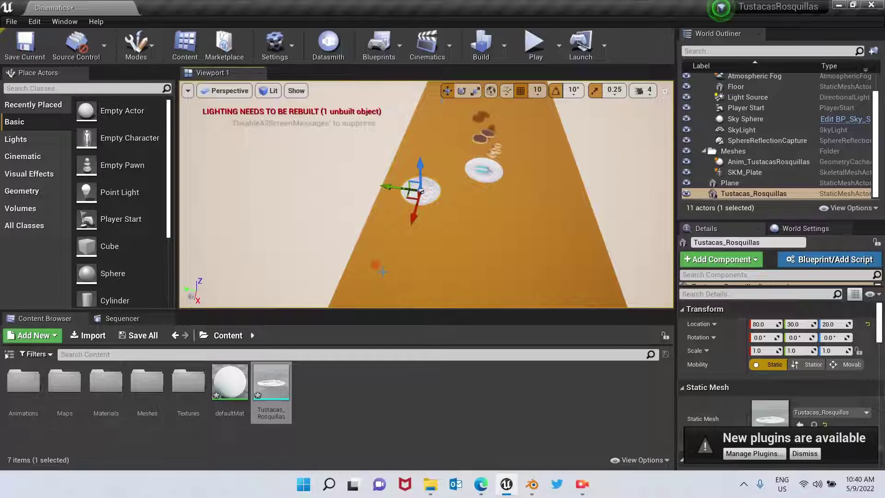
mouse_move(532, 483)
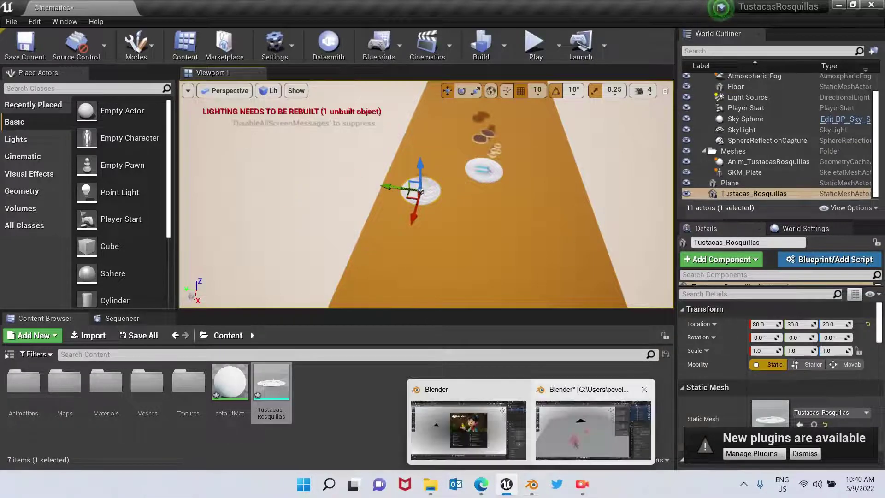
left_click(593, 428)
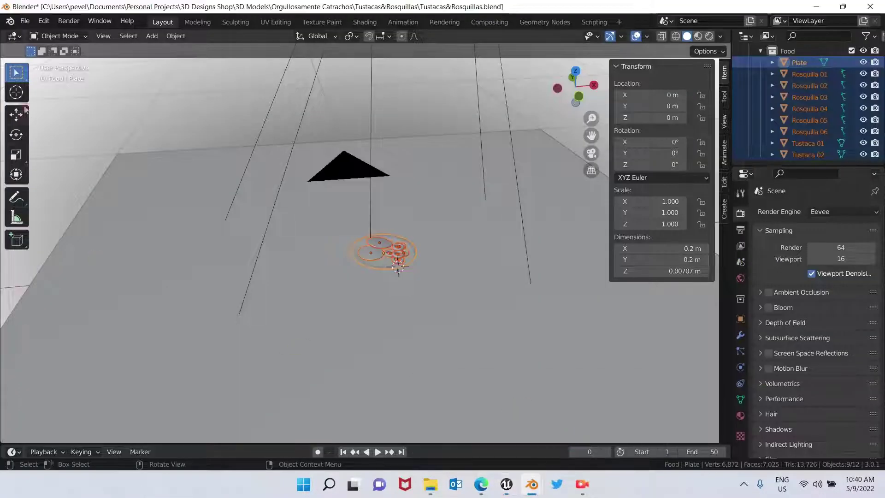
- Start a Wavefront OBJ export, then briefly switch to Unreal Engine and back
left_click(25, 20)
mouse_move(45, 187)
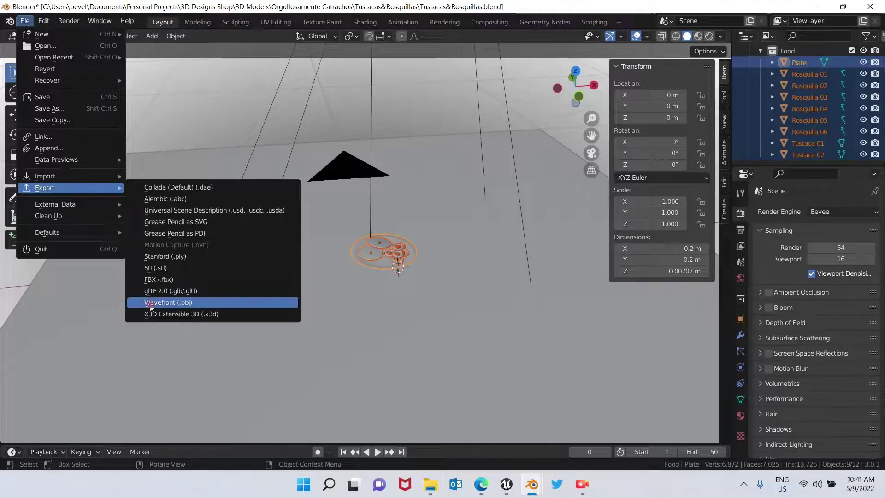
left_click(166, 303)
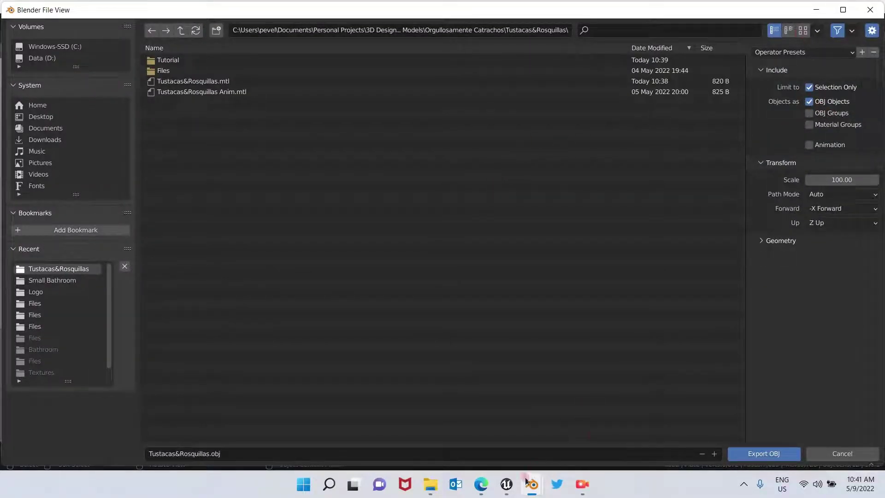
mouse_move(505, 484)
left_click(505, 428)
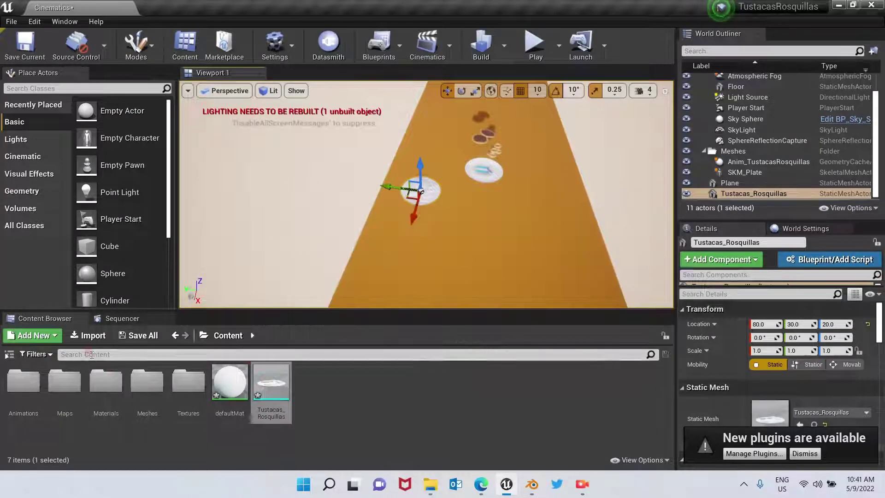
key("alt+Tab")
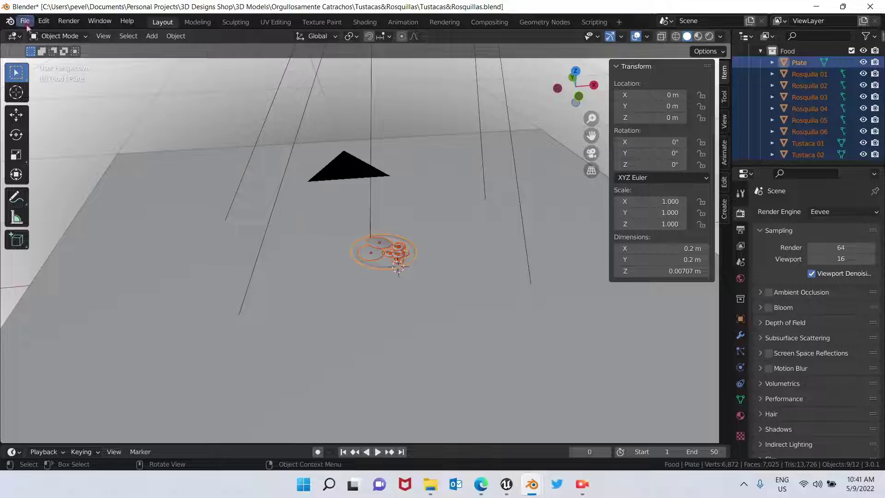
- Export to the Tutorial folder as Tustacas&Rosquillas2.obj with Material Groups enabled
left_click(25, 21)
mouse_move(44, 187)
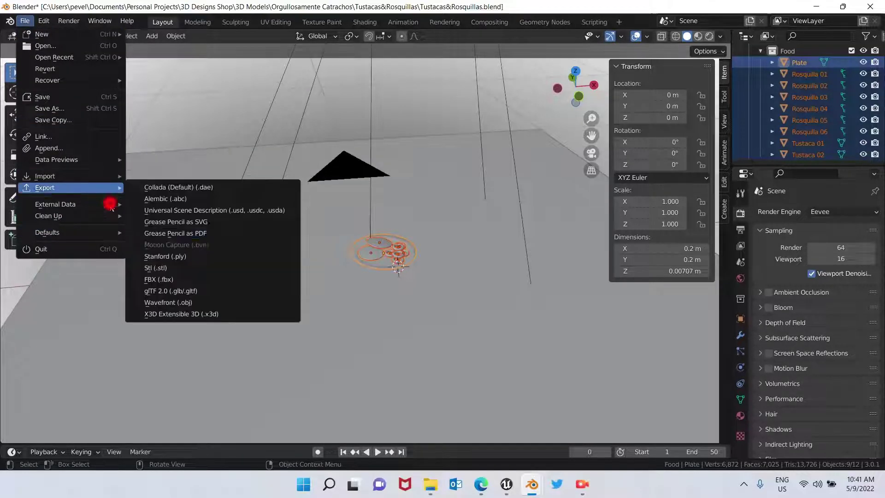
left_click(155, 301)
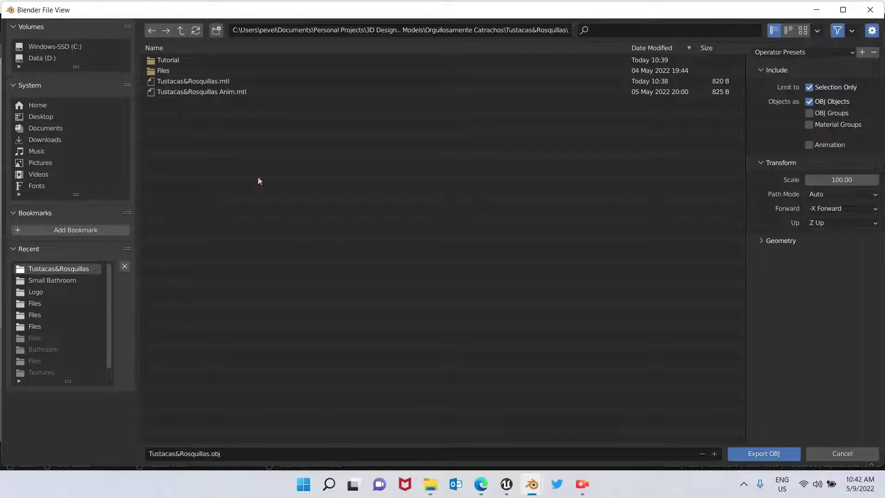
left_click(159, 61)
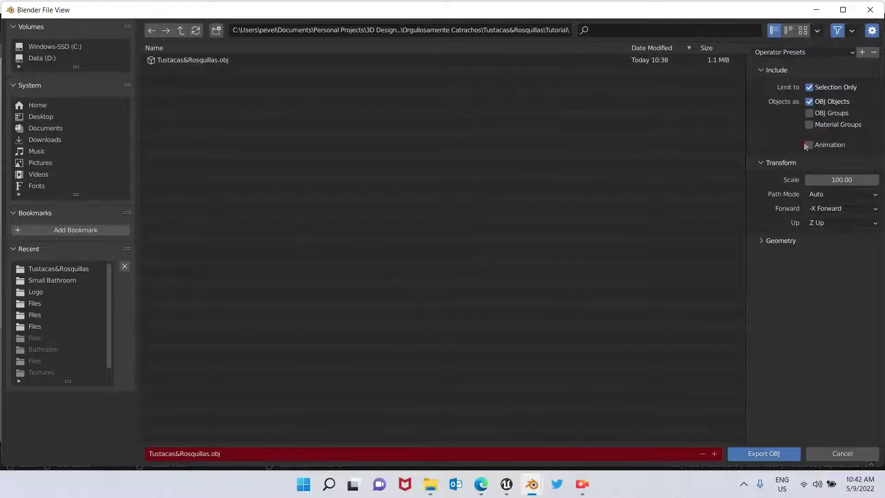
left_click(809, 125)
left_click(208, 455)
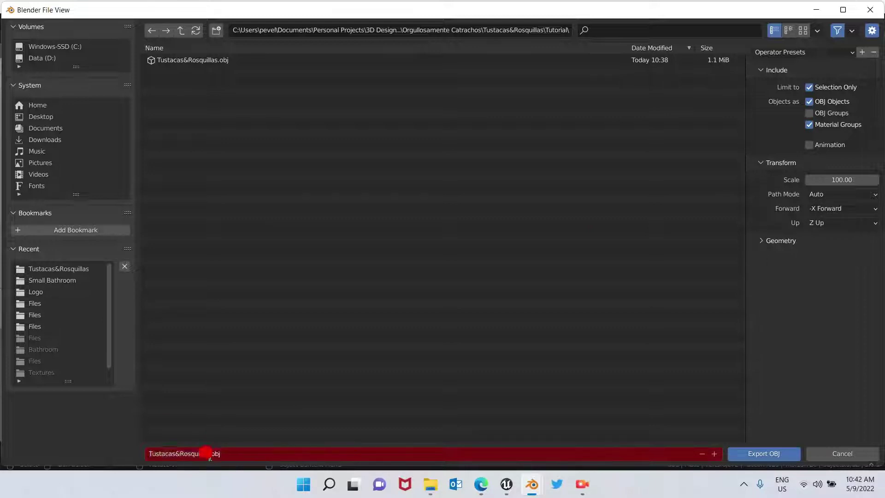
type("2")
left_click(760, 242)
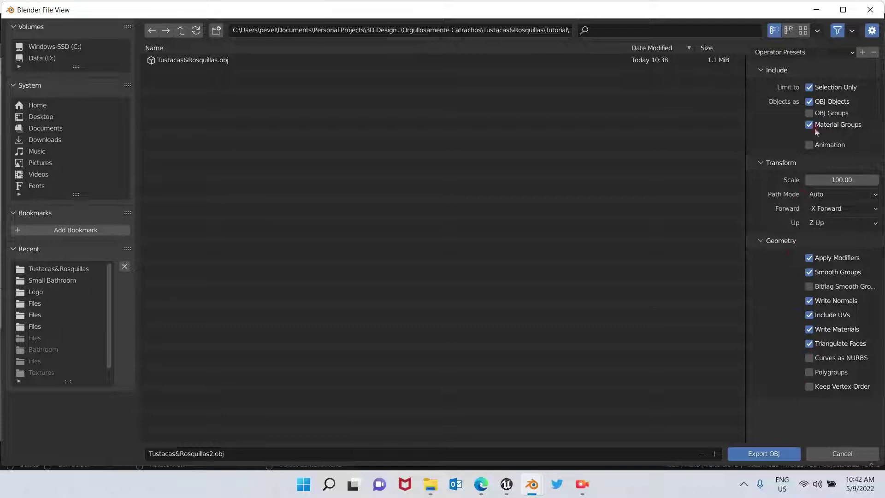
left_click(763, 454)
mouse_move(507, 484)
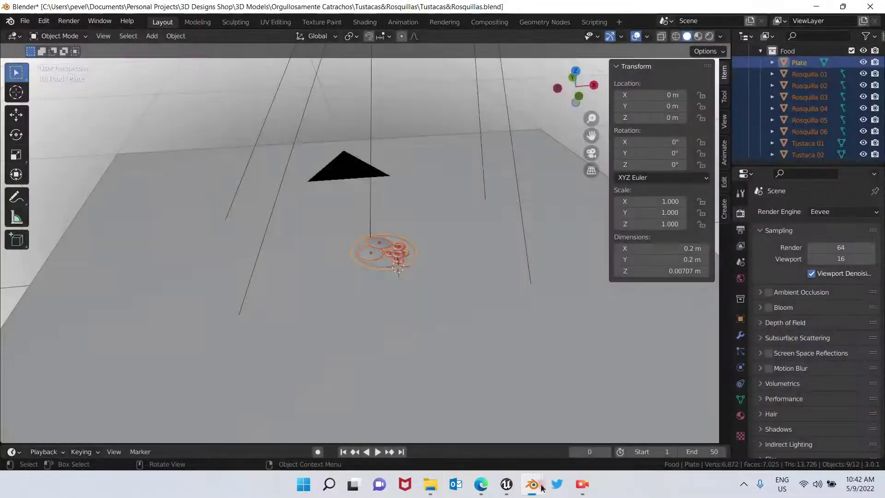
- In Unreal's Content Browser, import Tustacas&Rosquillas2 using Import All
left_click(502, 444)
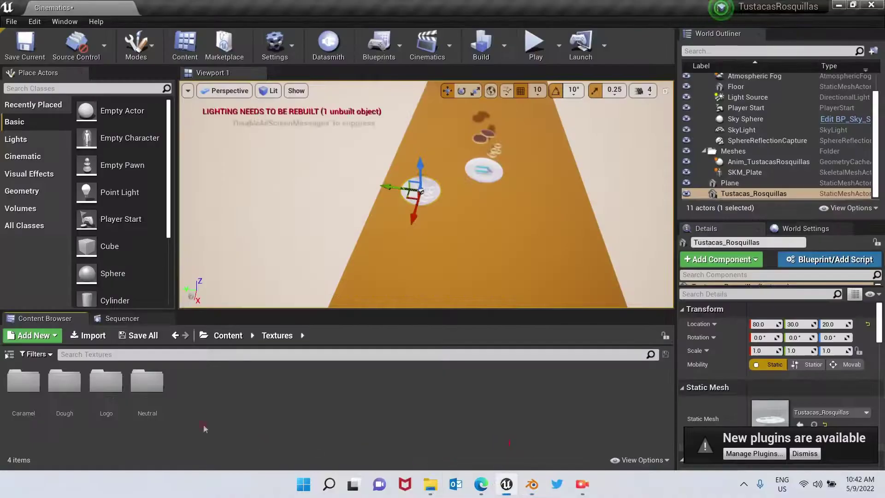
left_click(87, 334)
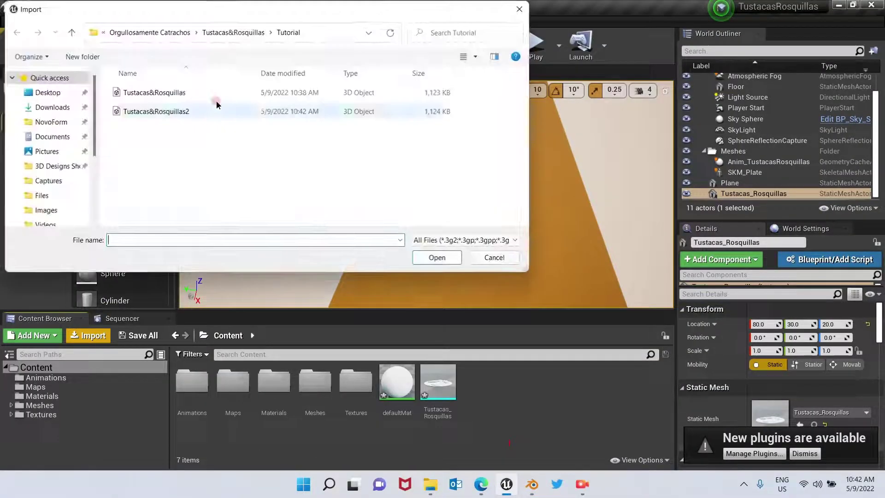
left_click(169, 113)
left_click(437, 258)
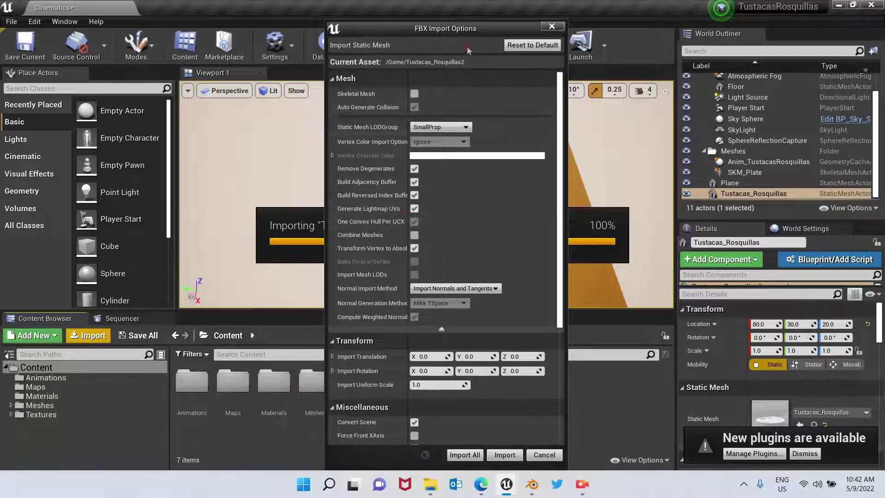
left_click(460, 454)
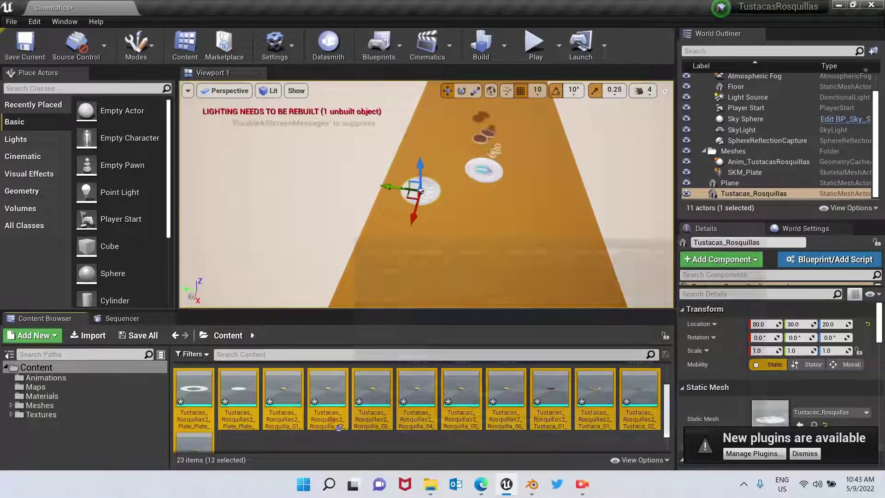
- Drop the twelve Tustacas_Rosquillas2 meshes onto the table and focus the view on the new plate
scroll(412, 426, "down", 2)
scroll(413, 426, "up", 2)
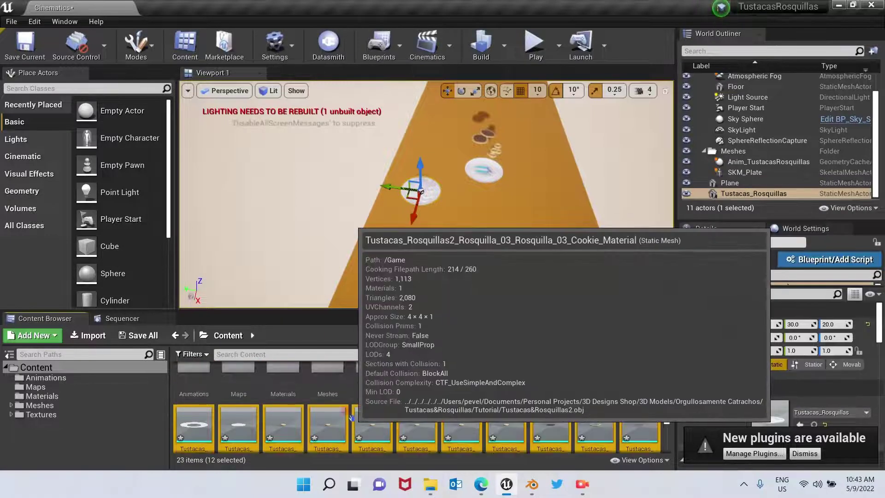
scroll(373, 399, "down", 1)
scroll(373, 399, "up", 1)
left_click_drag(371, 382, 456, 269)
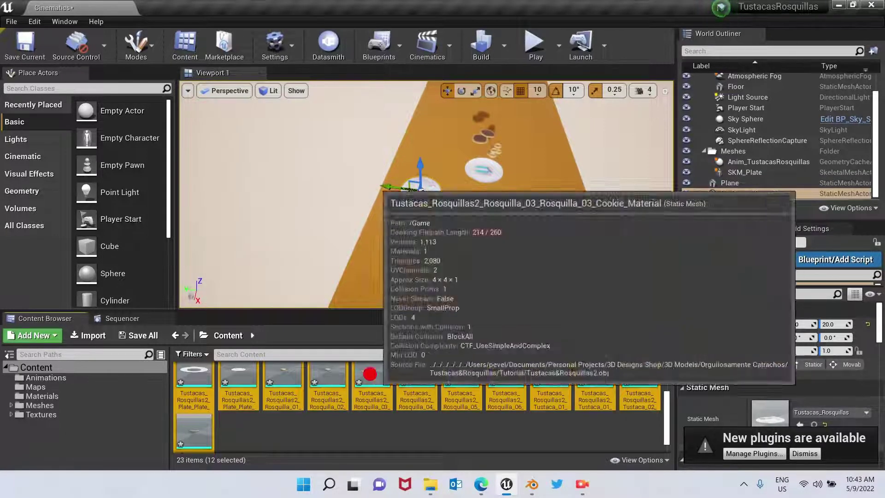
left_click_drag(382, 230, 382, 231)
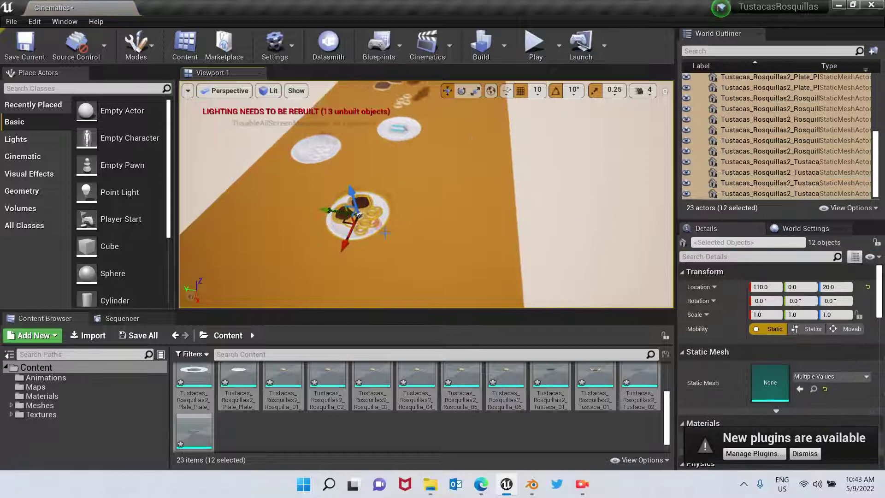
scroll(382, 231, "down", 5)
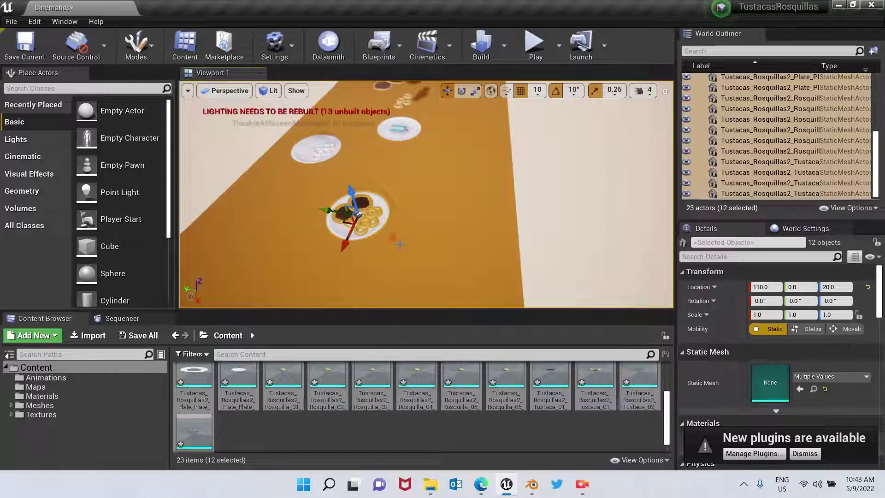
scroll(400, 245, "up", 5)
scroll(400, 245, "down", 5)
key("f")
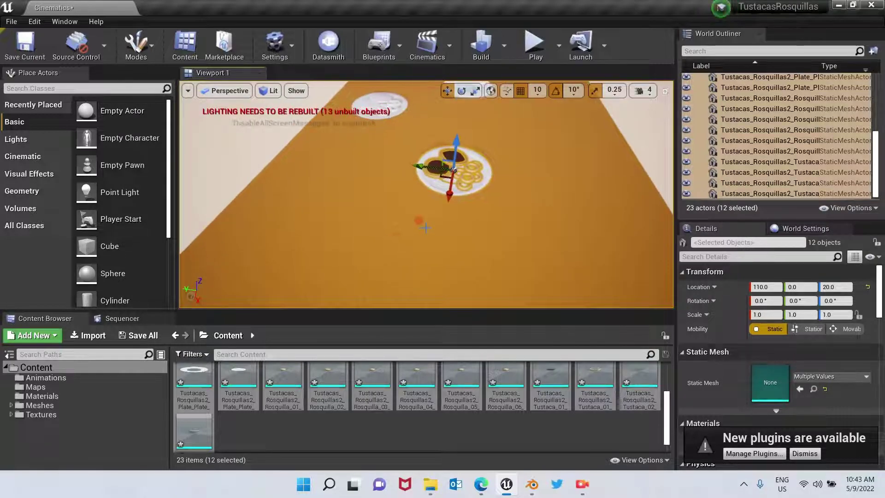
scroll(342, 379, "up", 1)
scroll(342, 379, "up", 1)
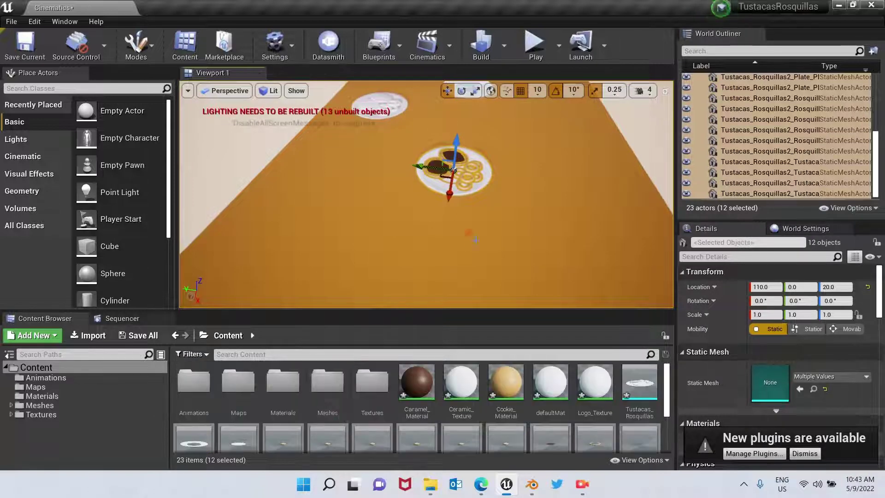